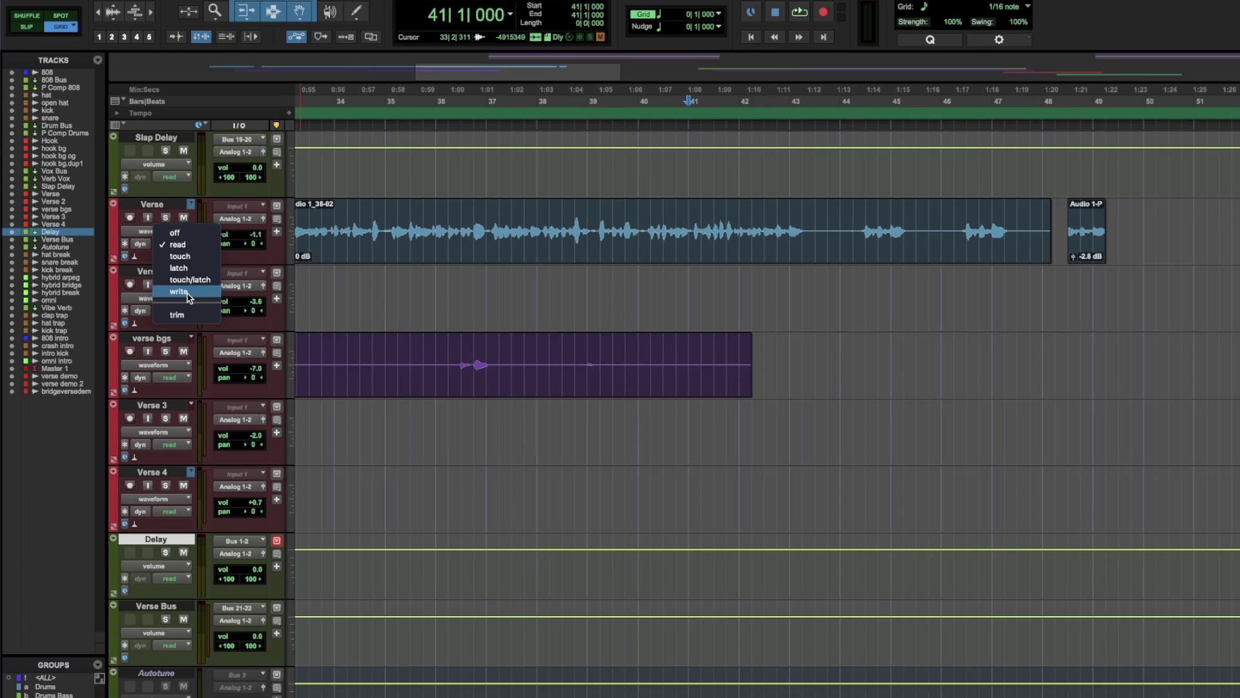
Leave the Verse track in read mode and open the Automation window from the Window menu
key(Escape)
click(400, 7)
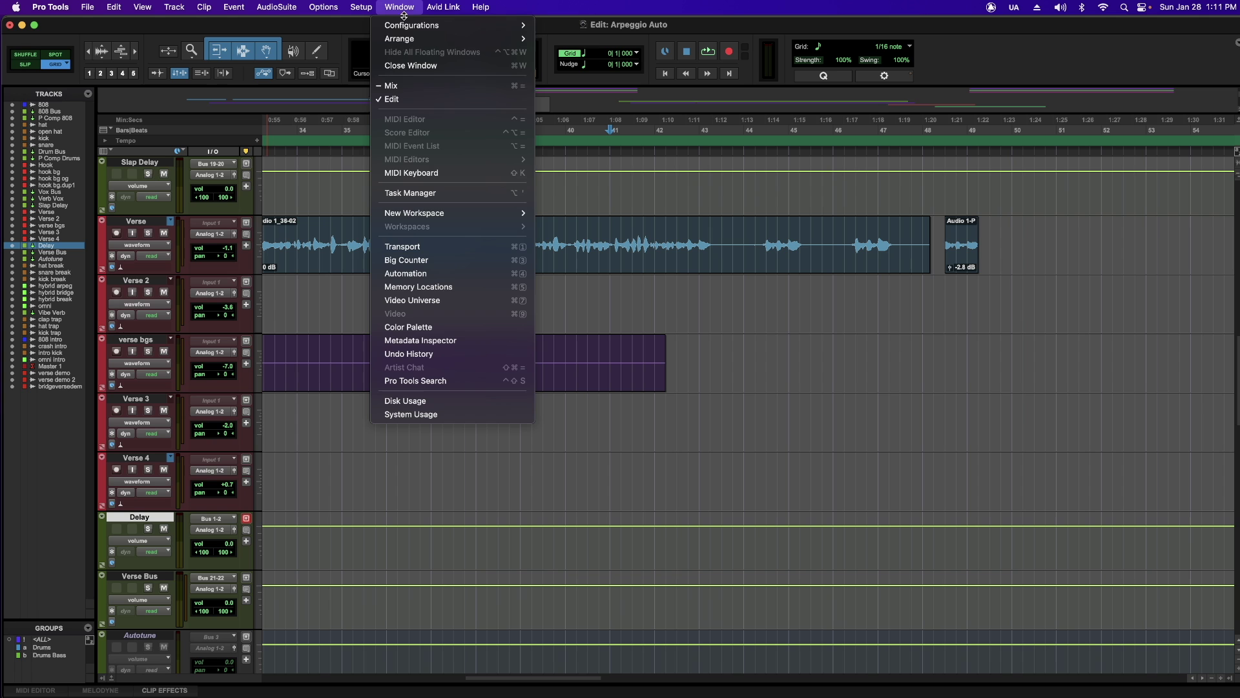
click(413, 273)
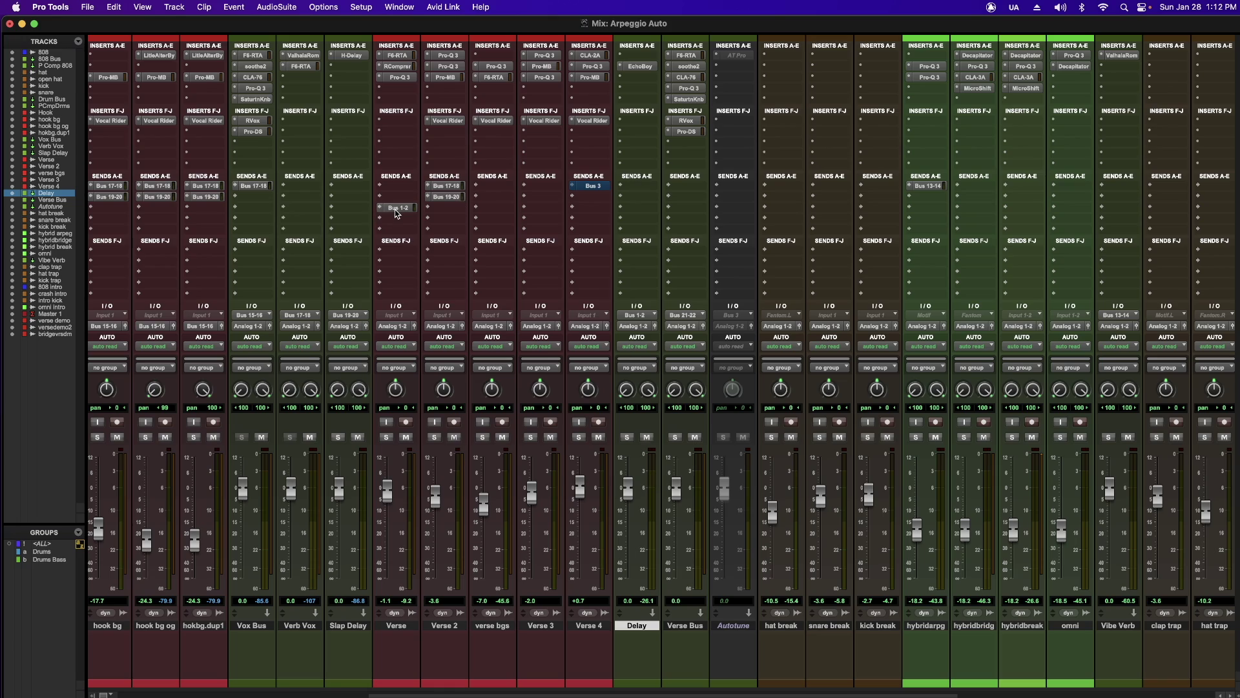
Back in the Edit window, set the Verse track view to the (snd c) Bus 1-2 level lane
key(super+equal)
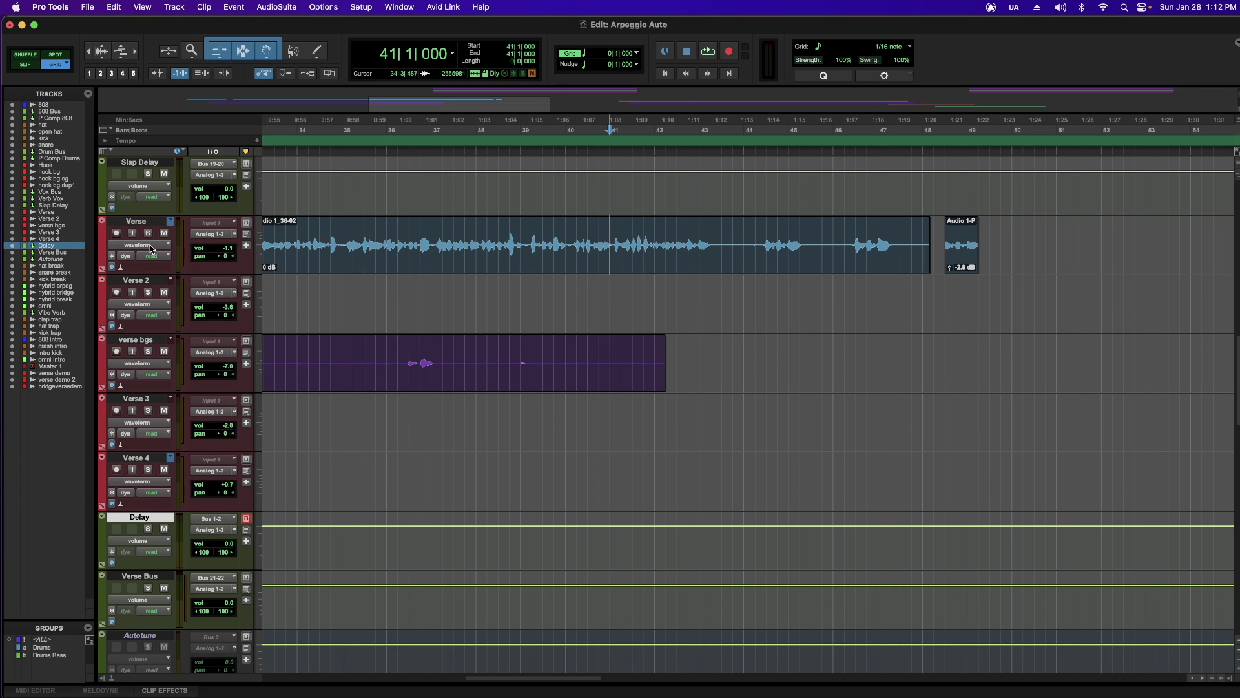
click(150, 246)
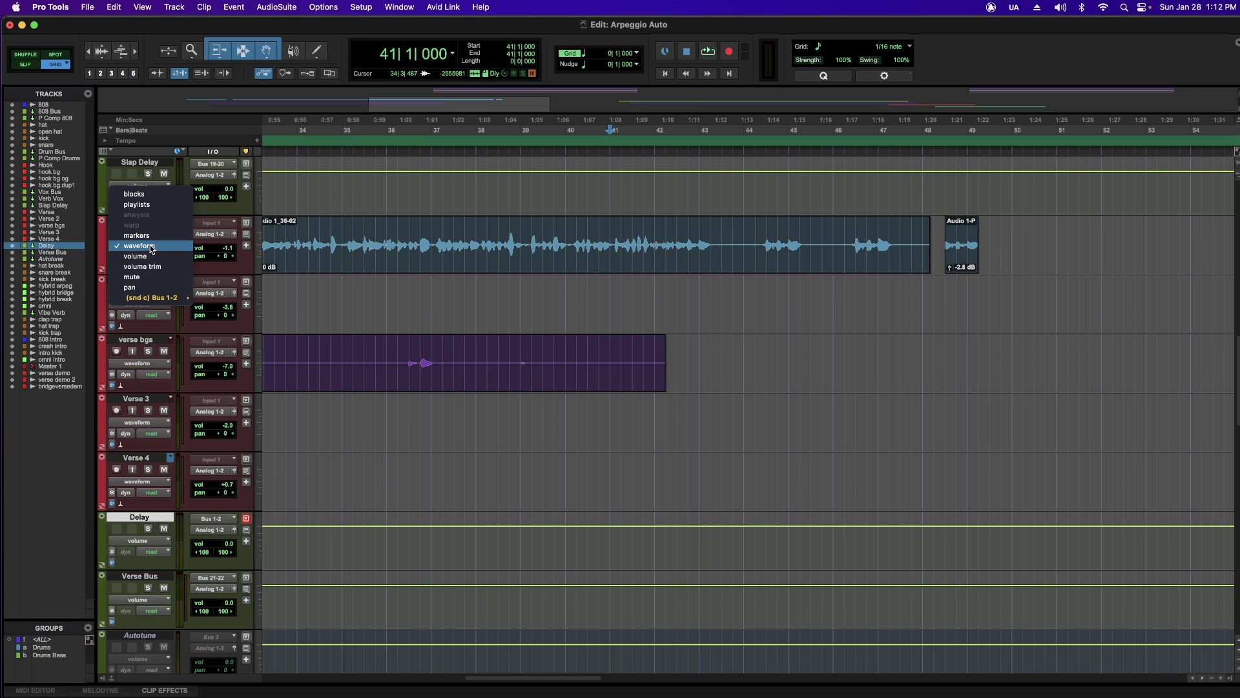
mouse_move(158, 298)
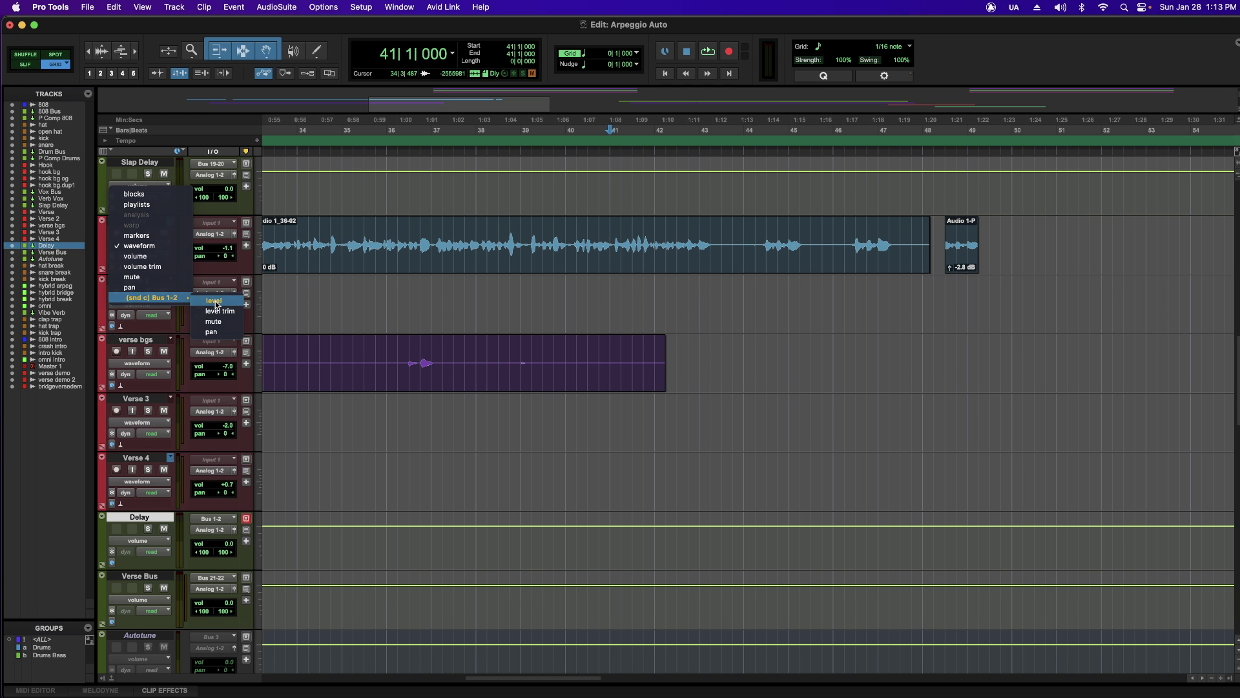
click(215, 301)
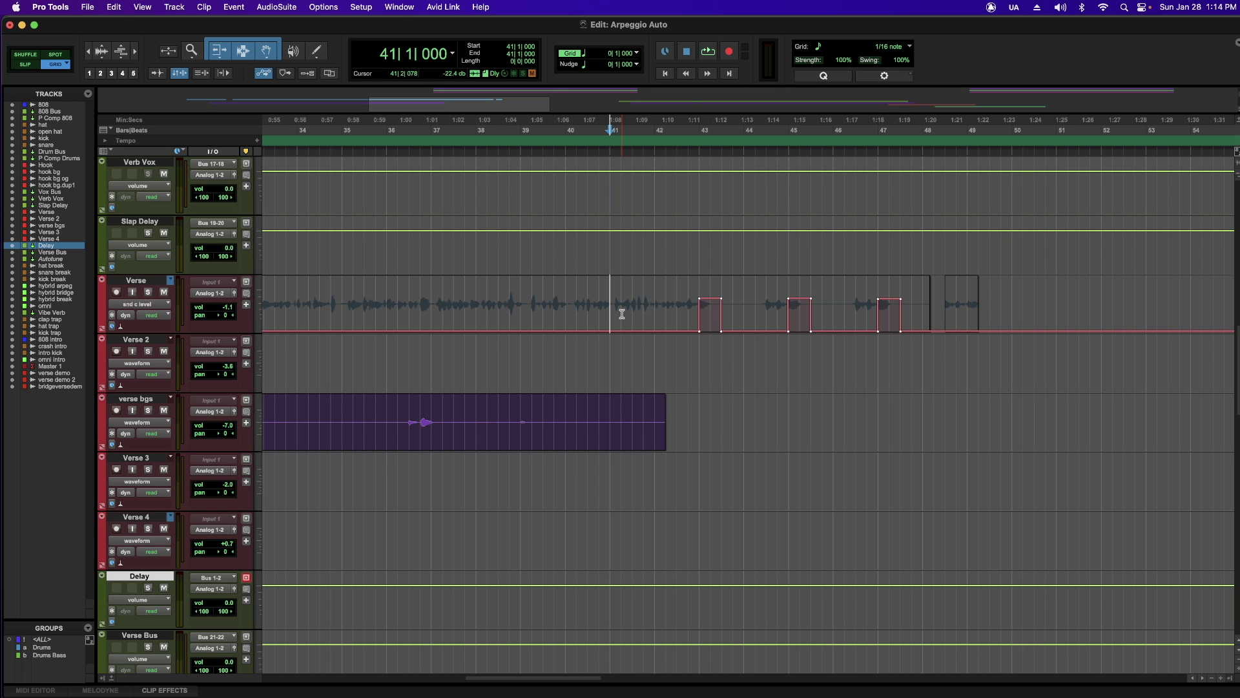
drag(621, 314, 666, 312)
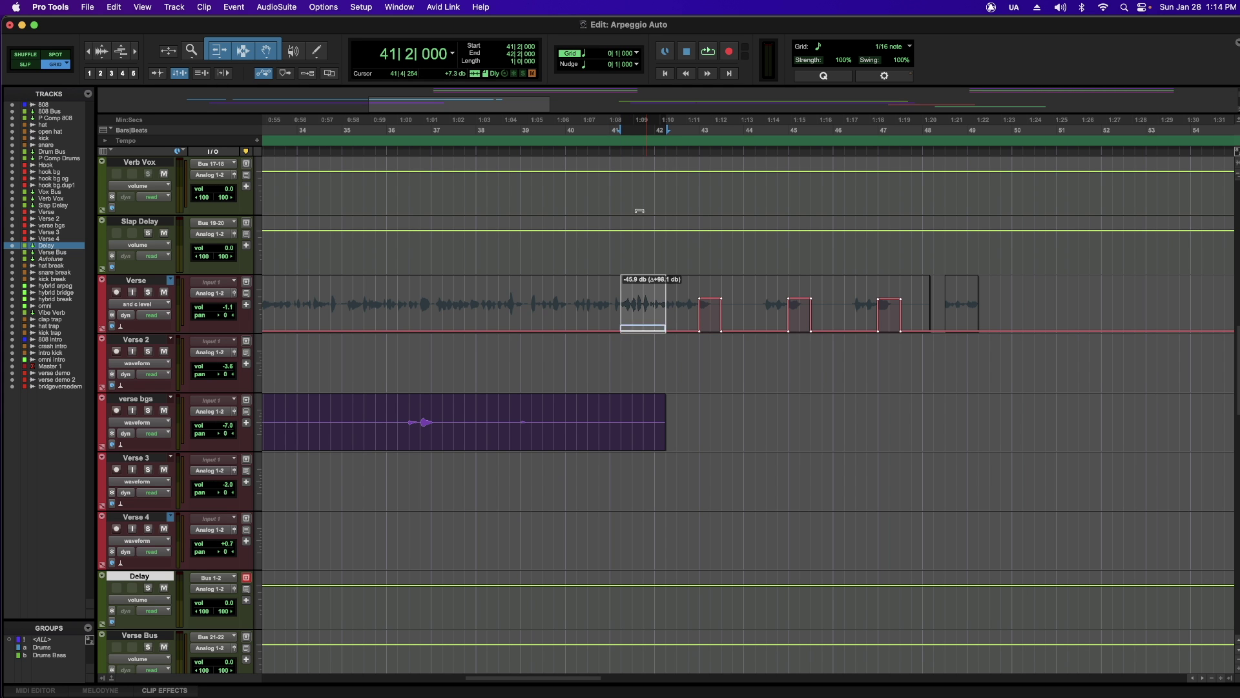
drag(676, 317, 601, 322)
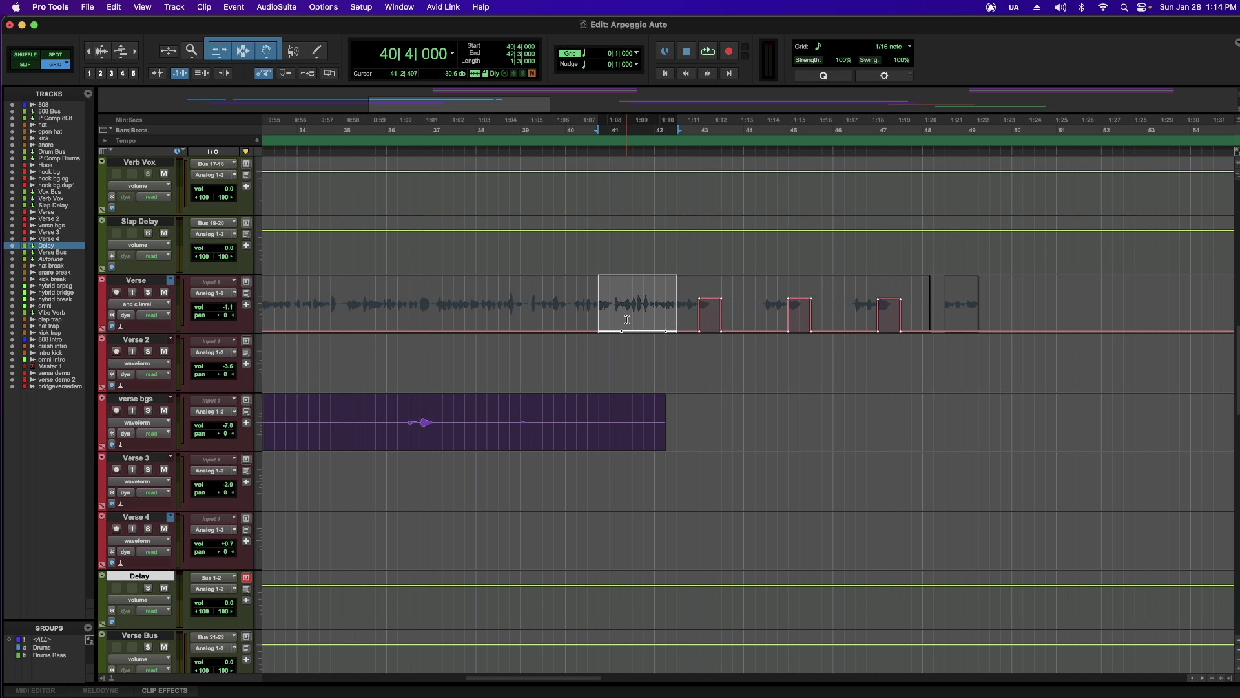
key(Left)
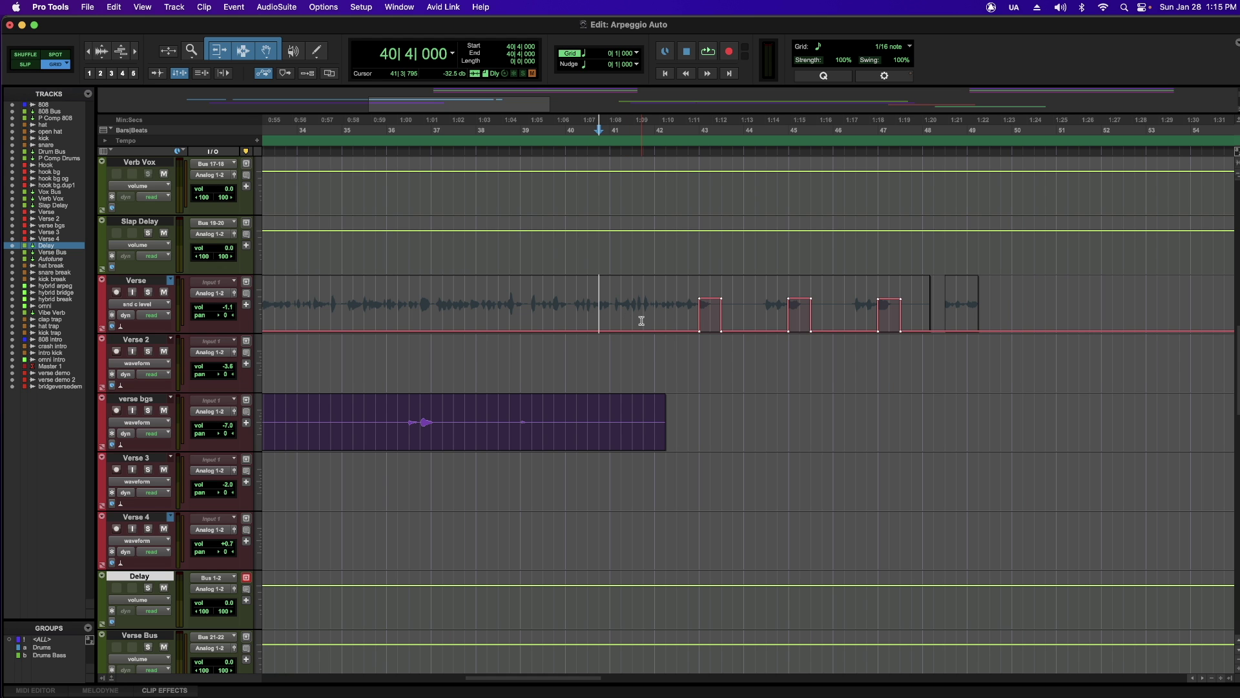
scroll(641, 321, up, 2)
key(KP_Add)
key(space)
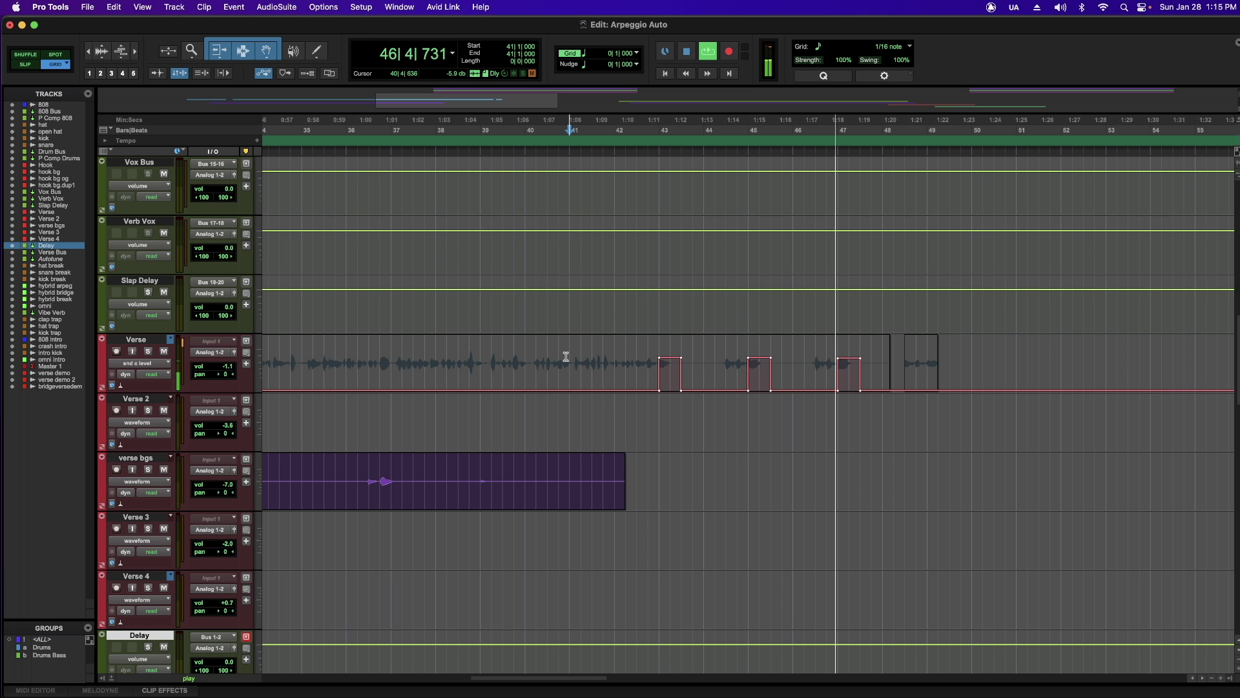
key(space)
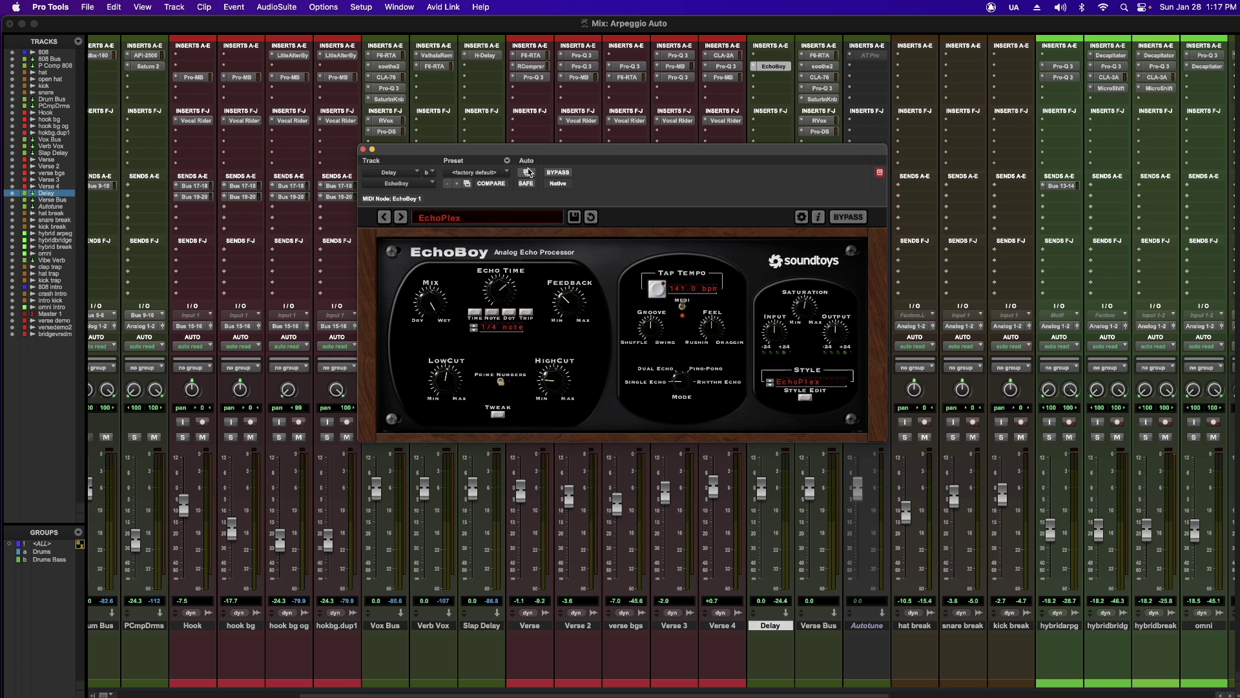
click(527, 172)
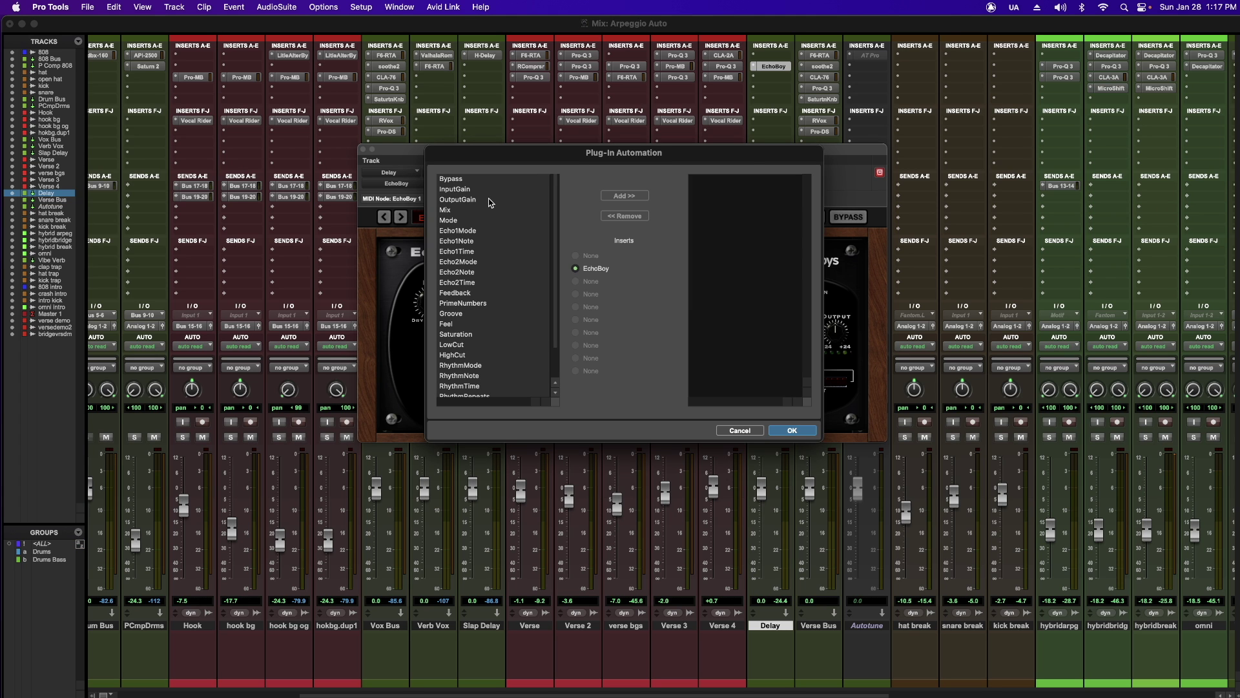
click(494, 240)
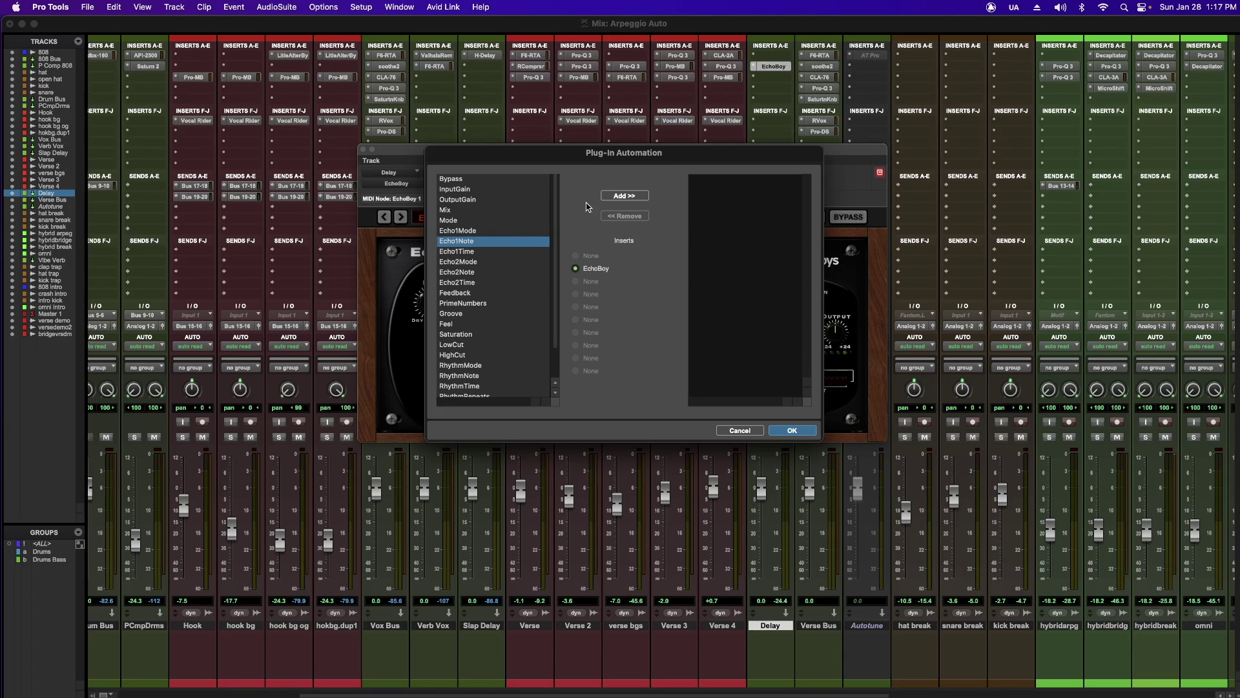
click(618, 196)
key(Return)
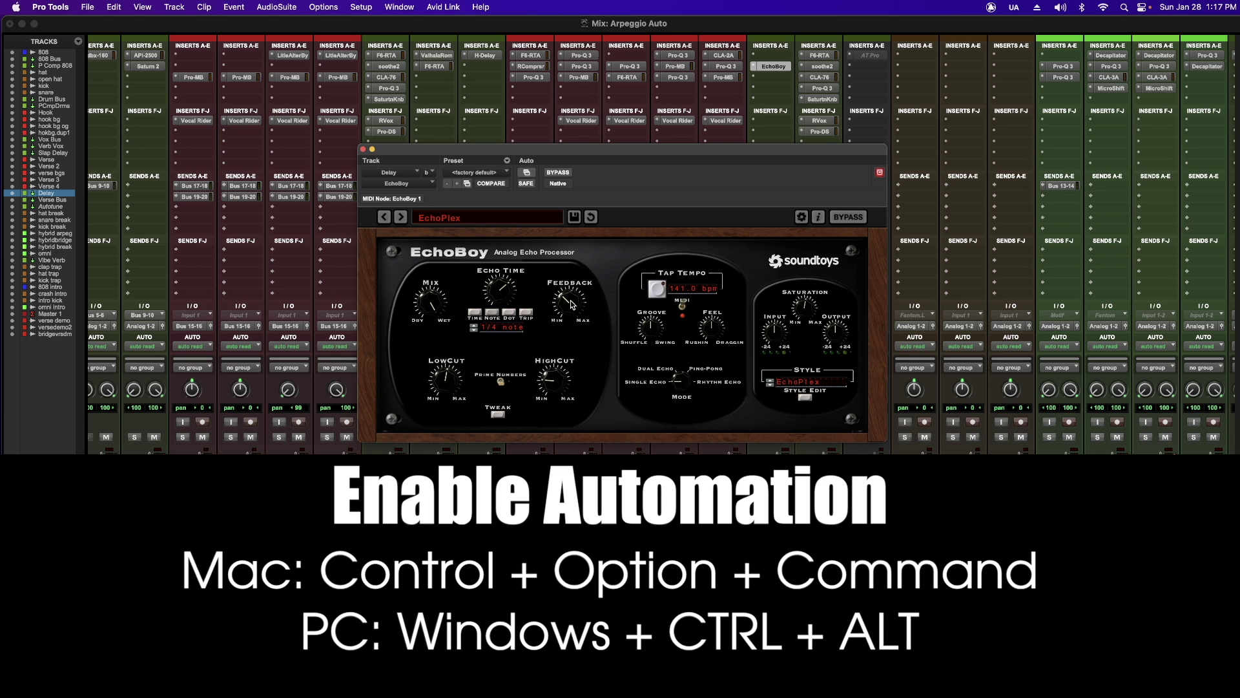
Enable automation for the EchoBoy Feedback knob on the Delay track
ctrl+alt+super+click(571, 304)
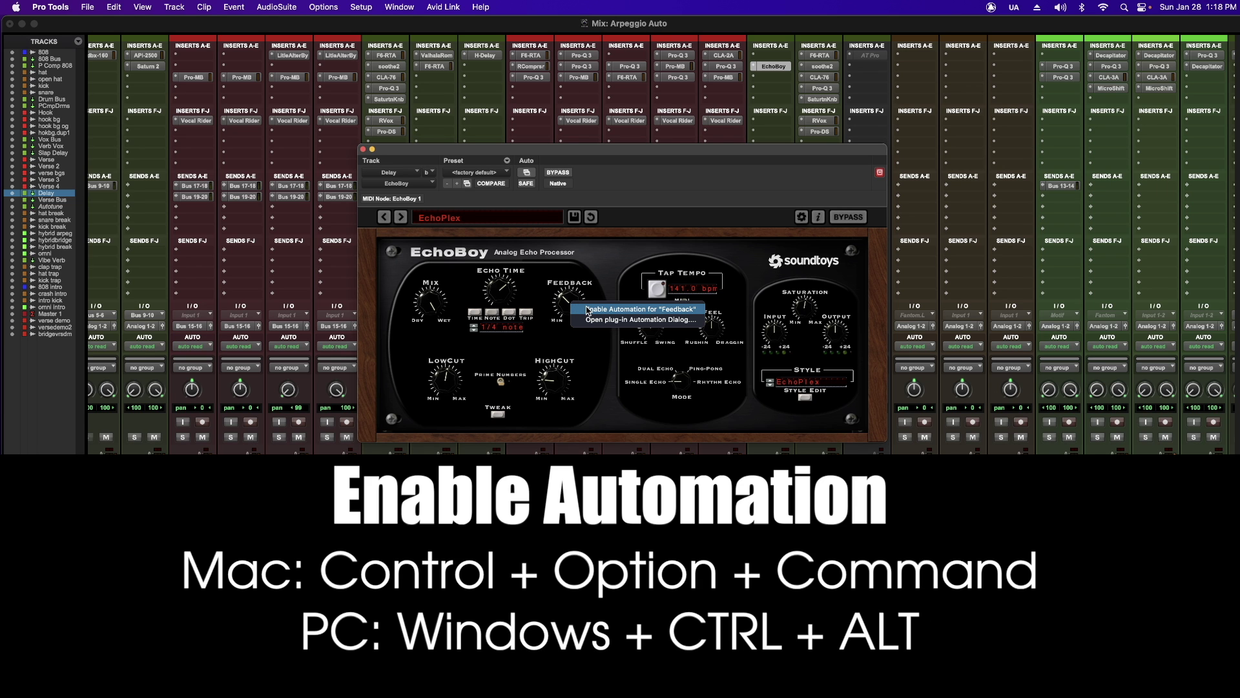
click(588, 310)
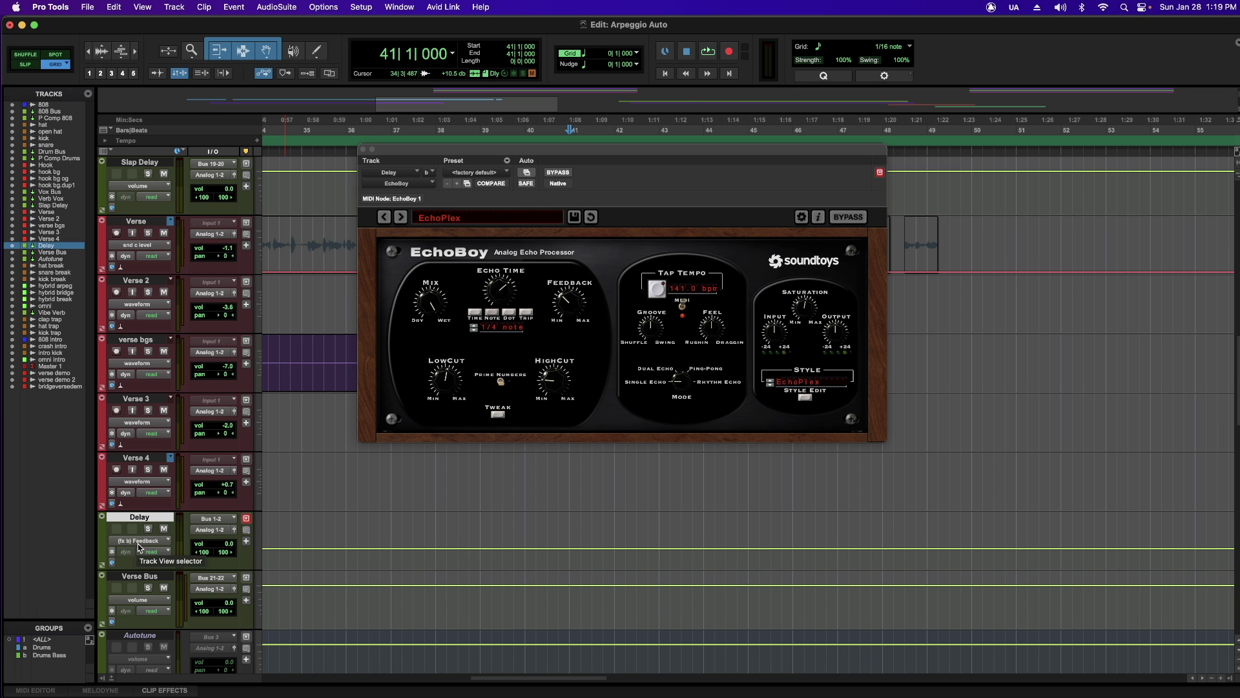
Show the Delay track's (fx b) EchoBoy > Feedback lane and set its automation mode to touch
click(137, 541)
mouse_move(140, 544)
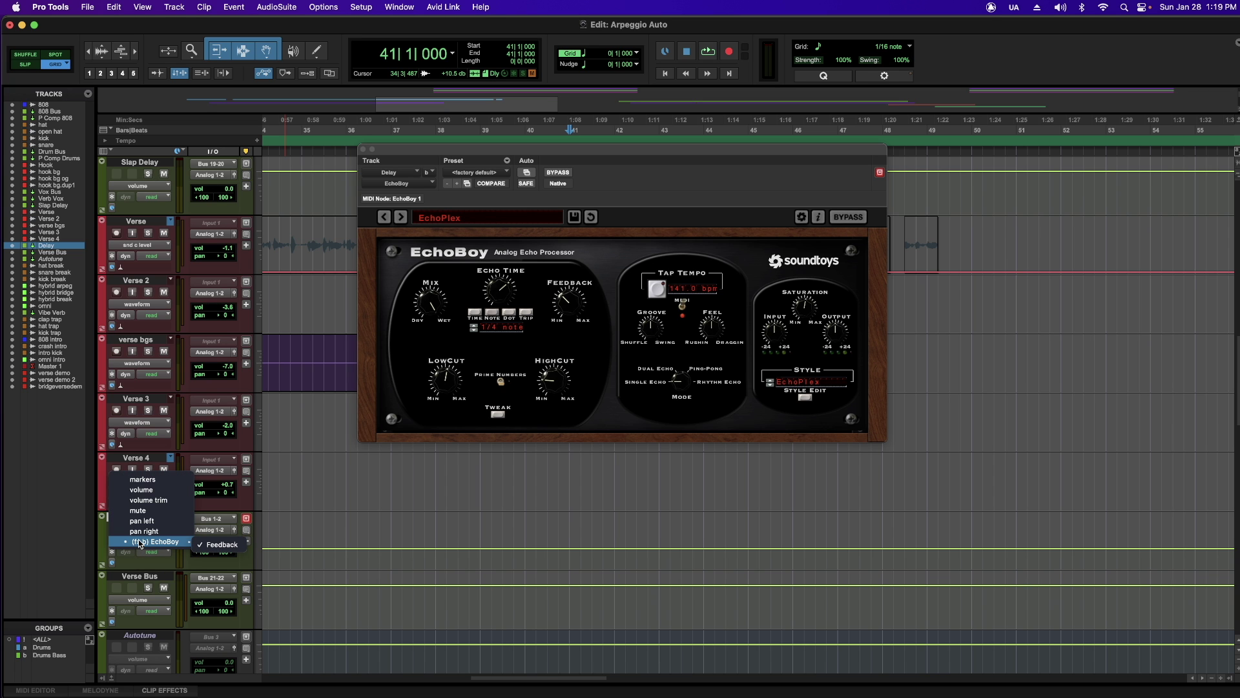
click(218, 544)
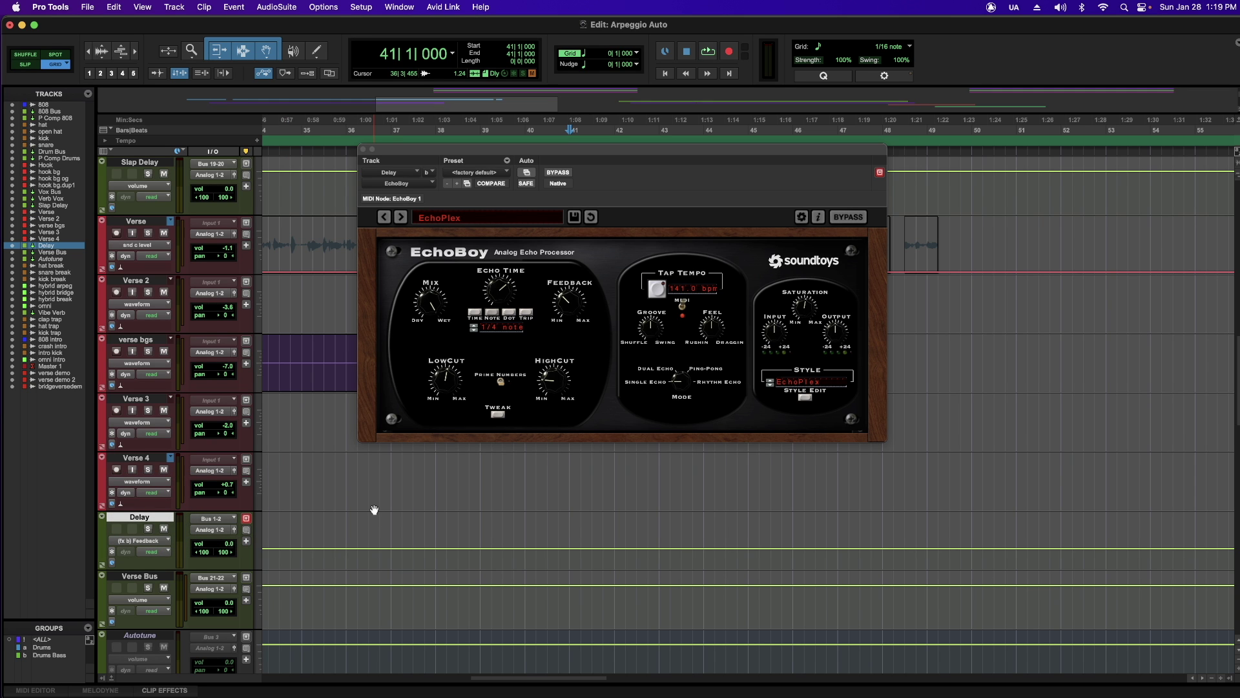
click(158, 552)
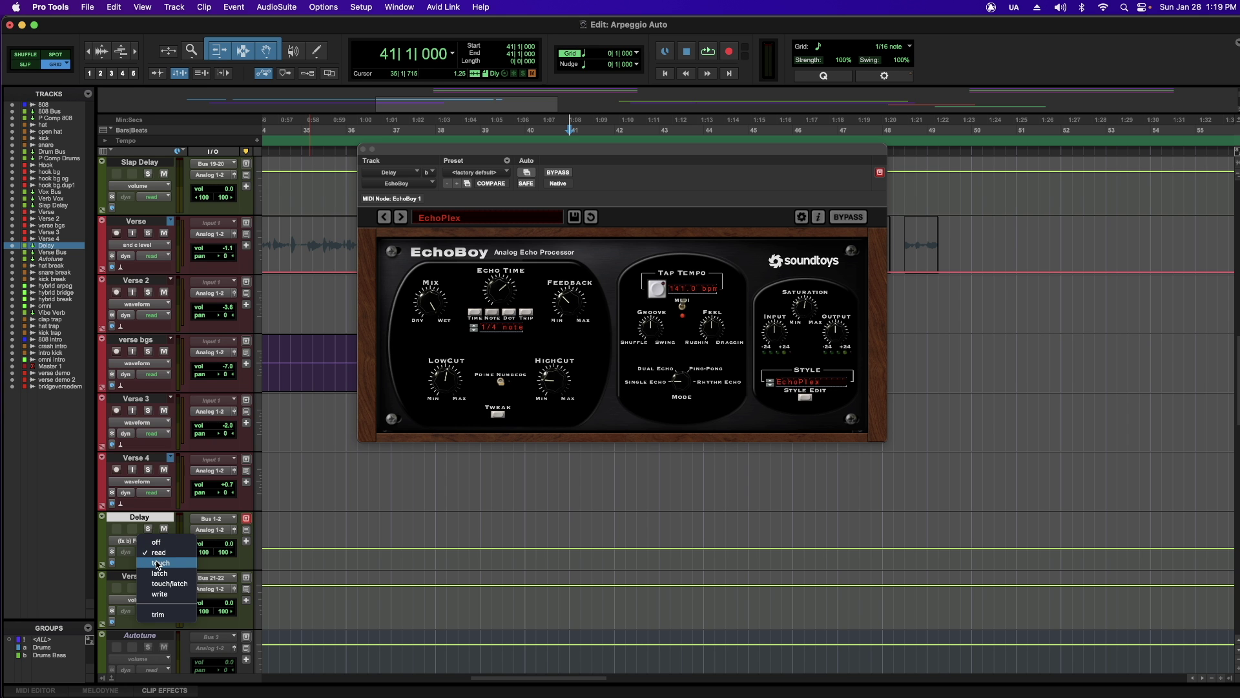
click(158, 563)
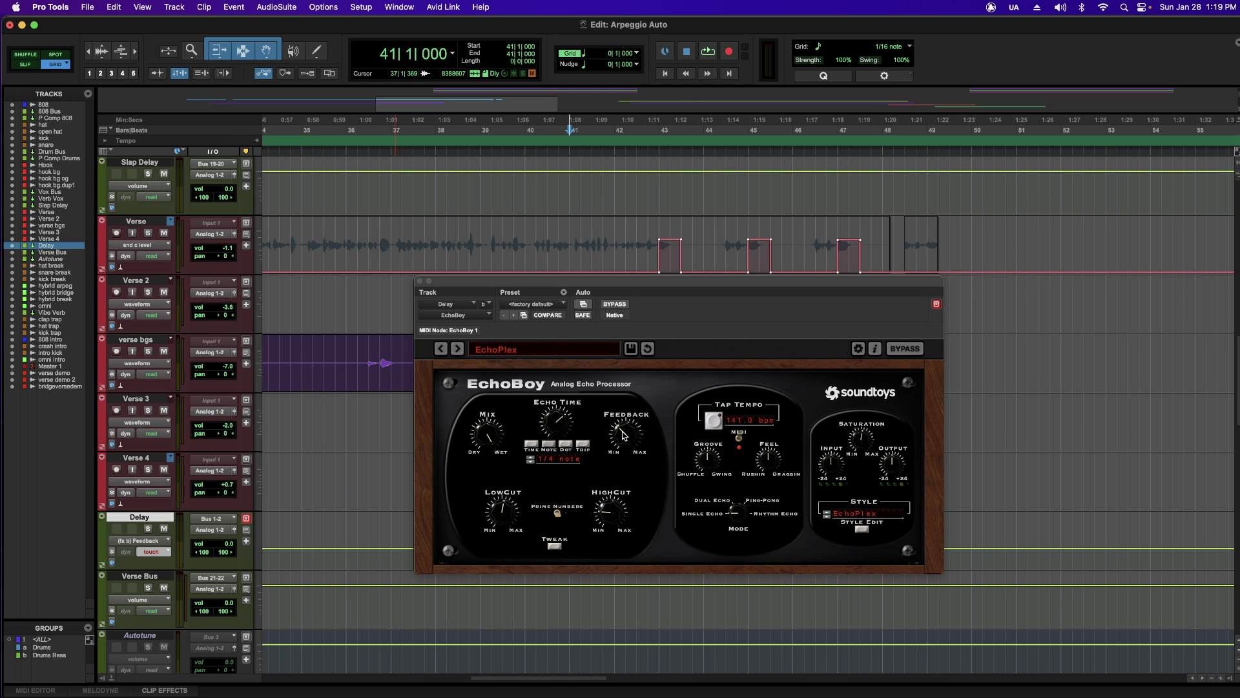
From bar 41, record the Feedback knob rising then falling, then play it back to check
key(space)
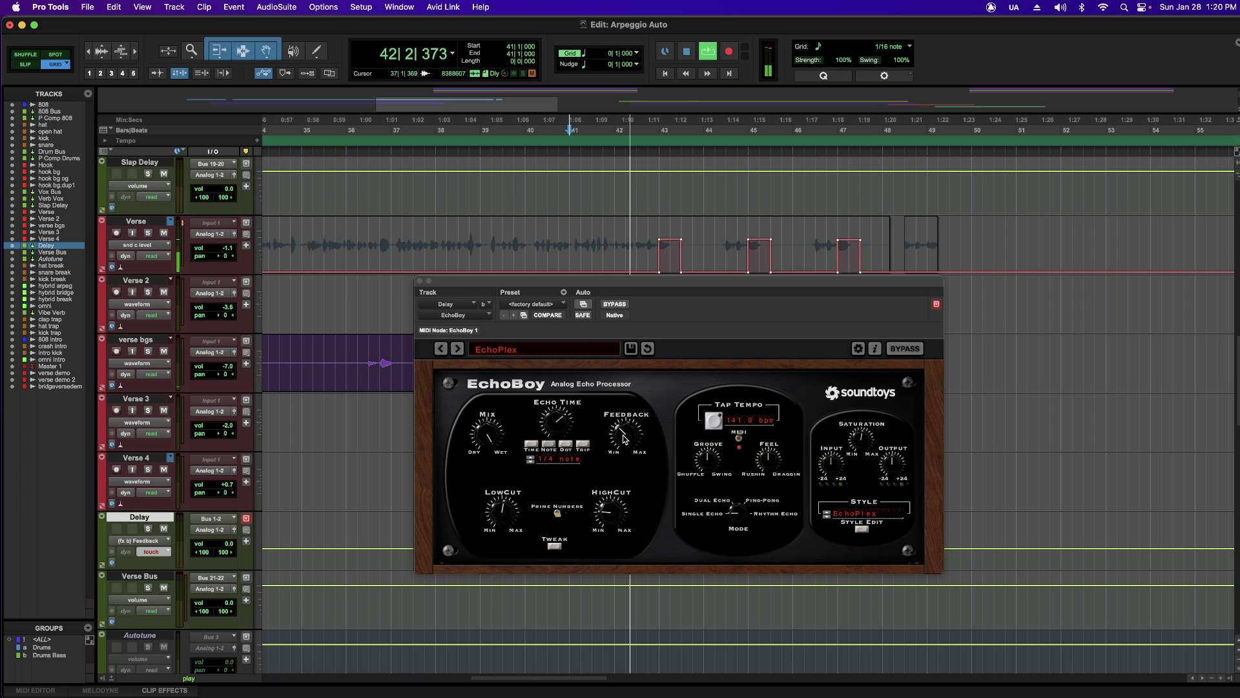
drag(624, 439, 620, 388)
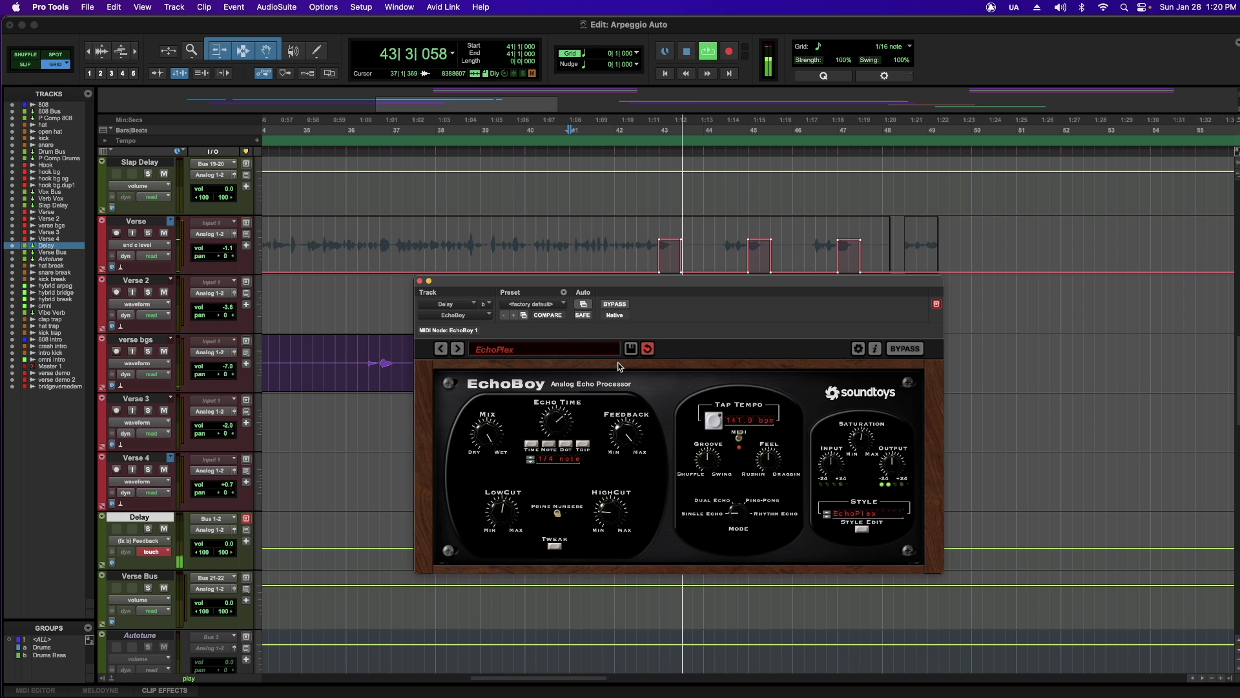
drag(624, 445, 622, 388)
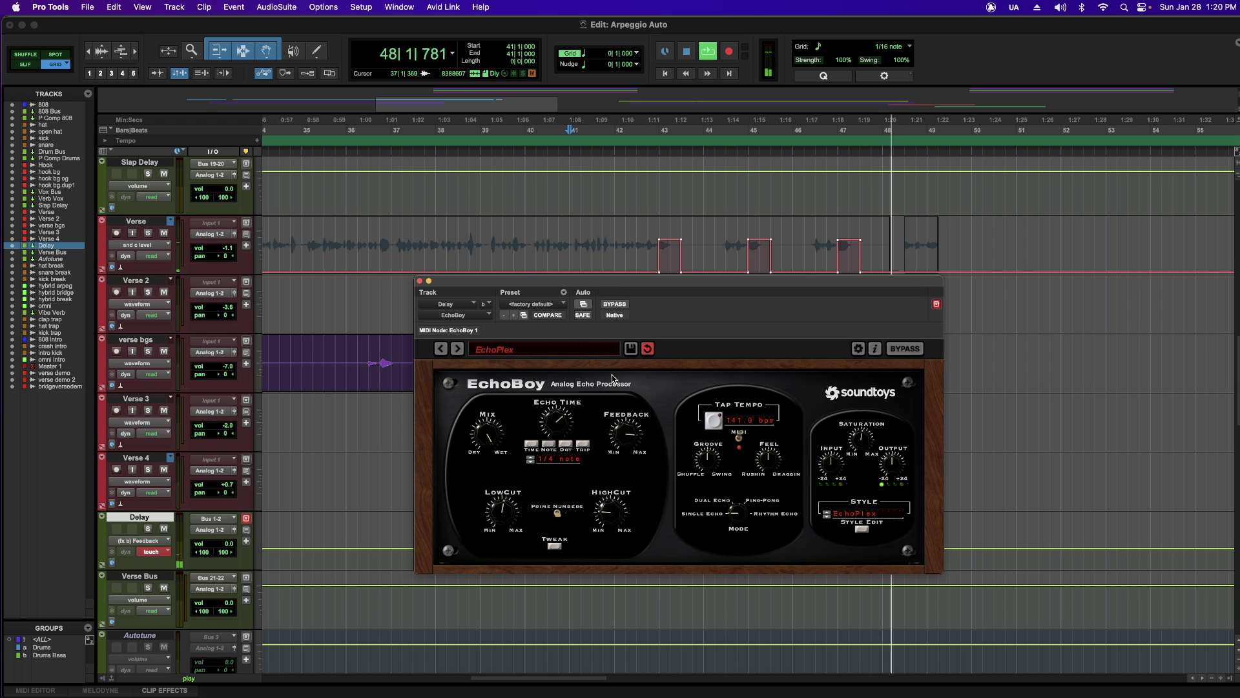
drag(624, 437, 624, 461)
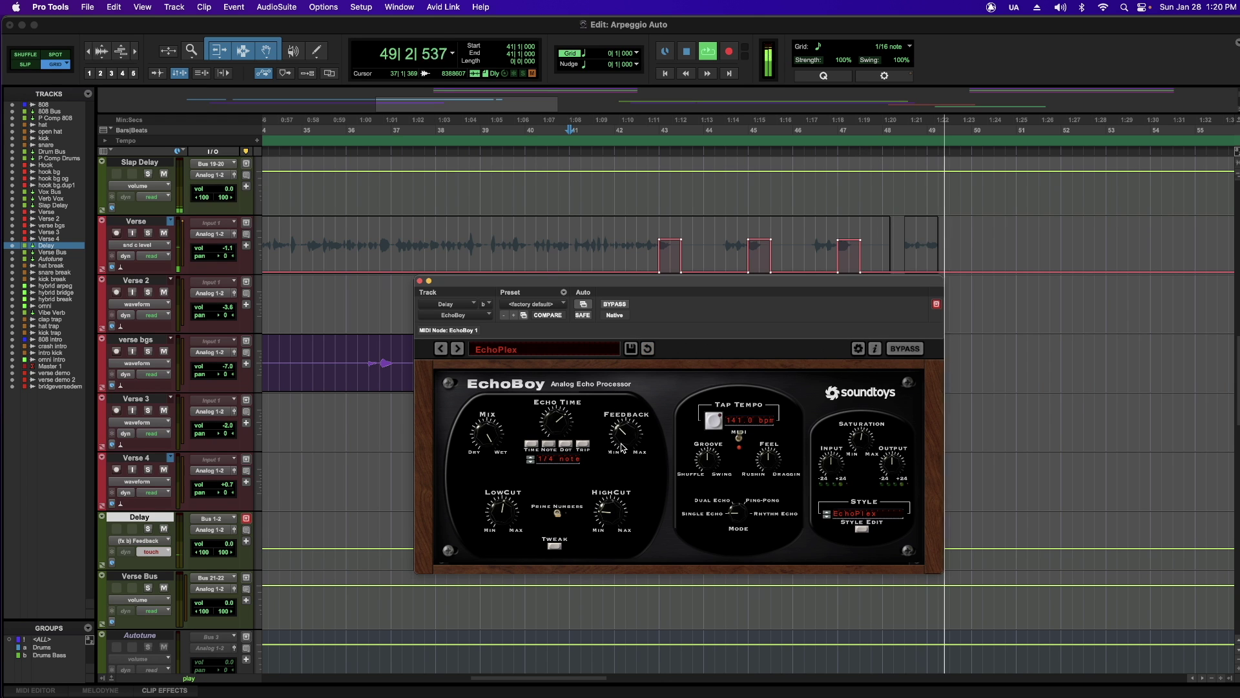
key(space)
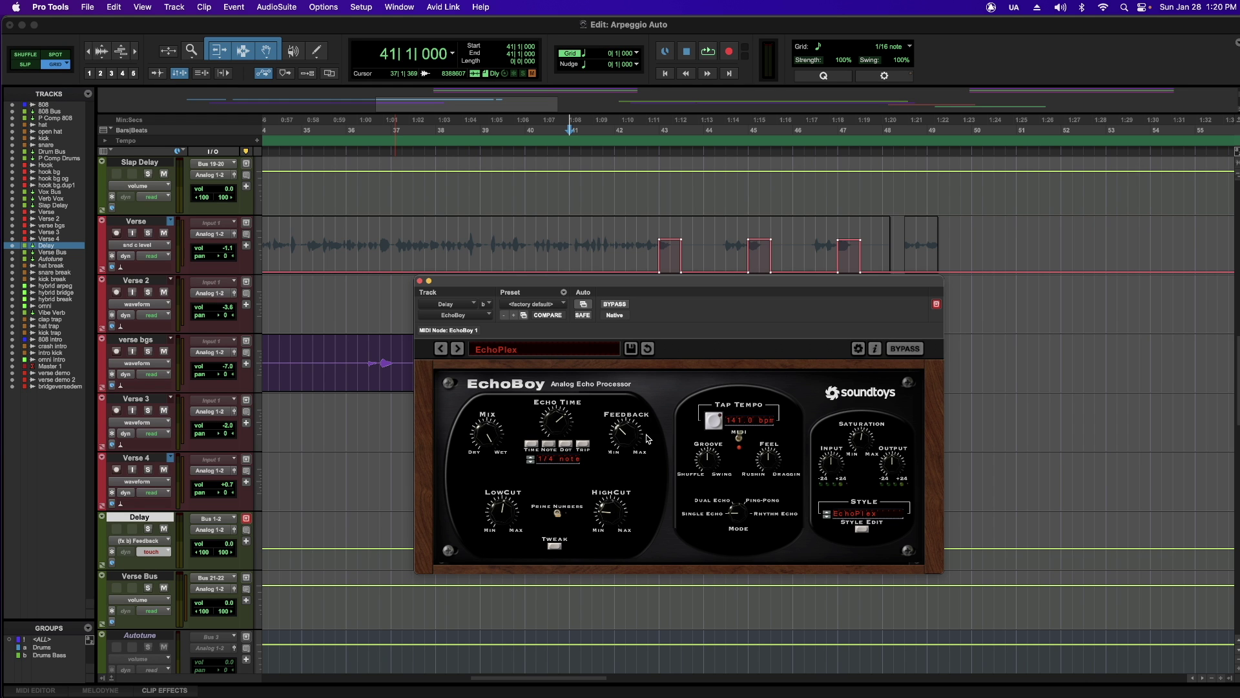
key(space)
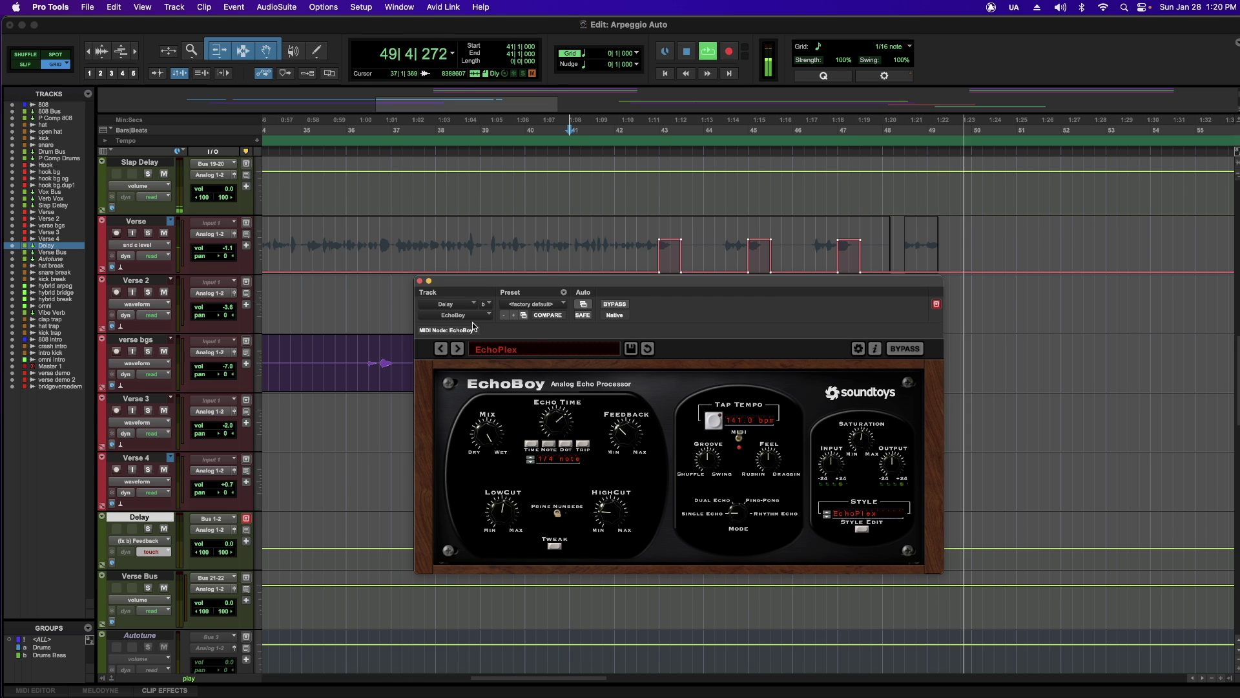
key(space)
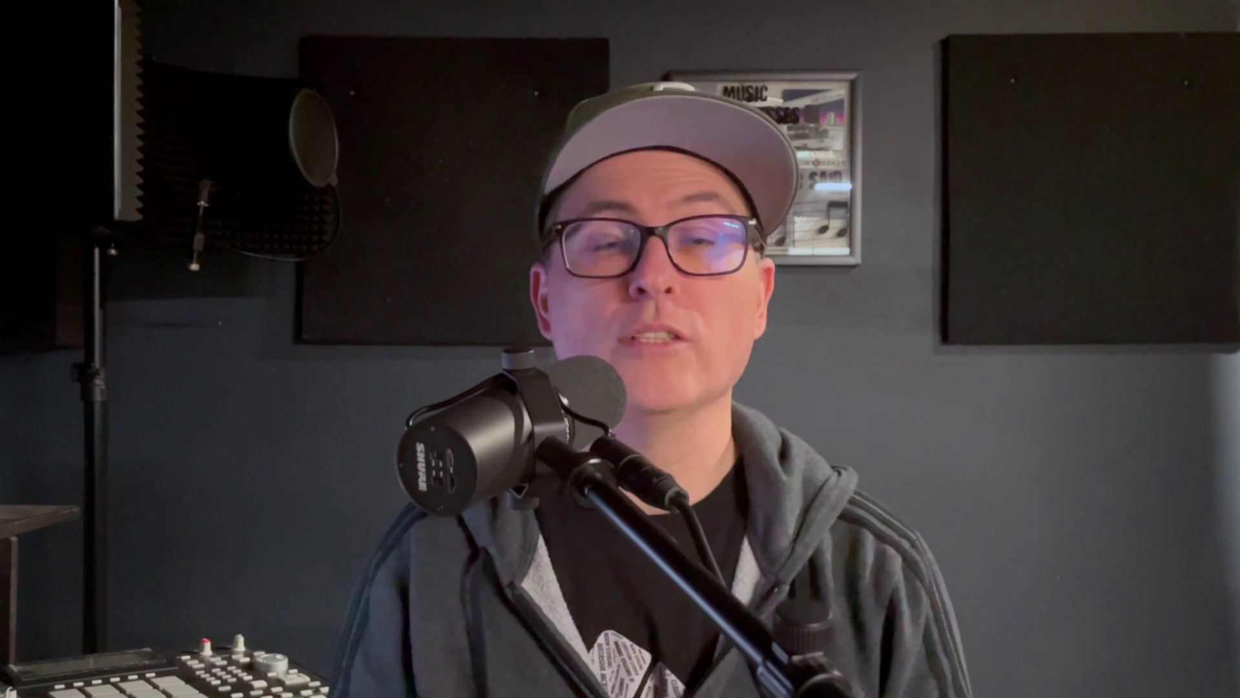